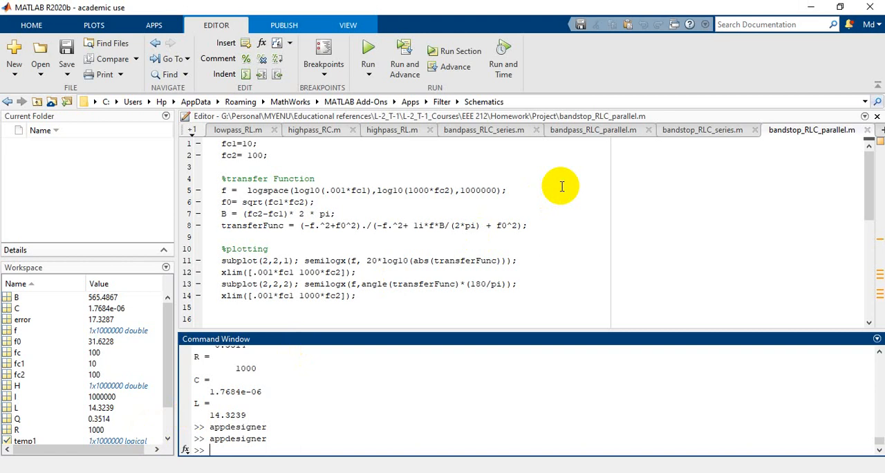
# Install the Filter app from Filter.mlappinstall in the Project folder, re-installing it over the existing copy.
pyautogui.click(154, 25)
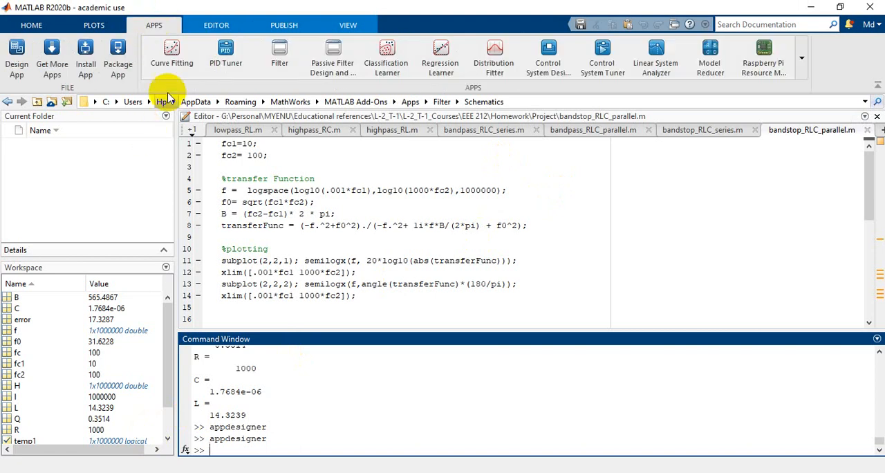
pyautogui.click(85, 64)
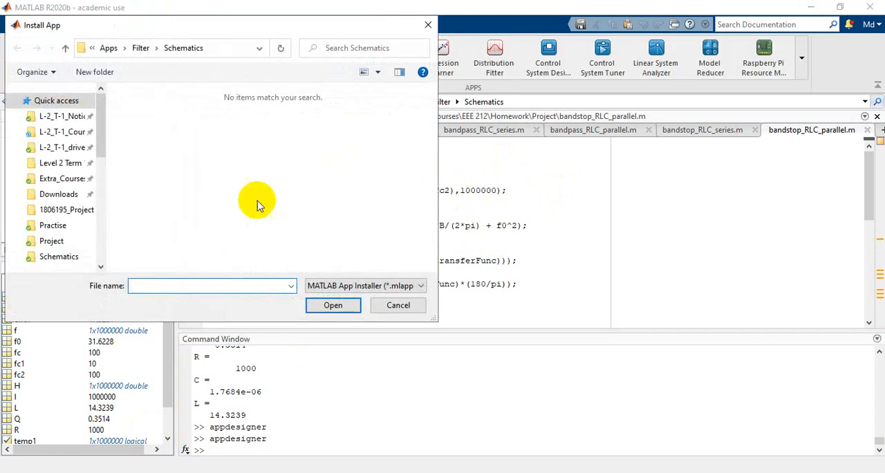
pyautogui.scroll(-1, 83, 215)
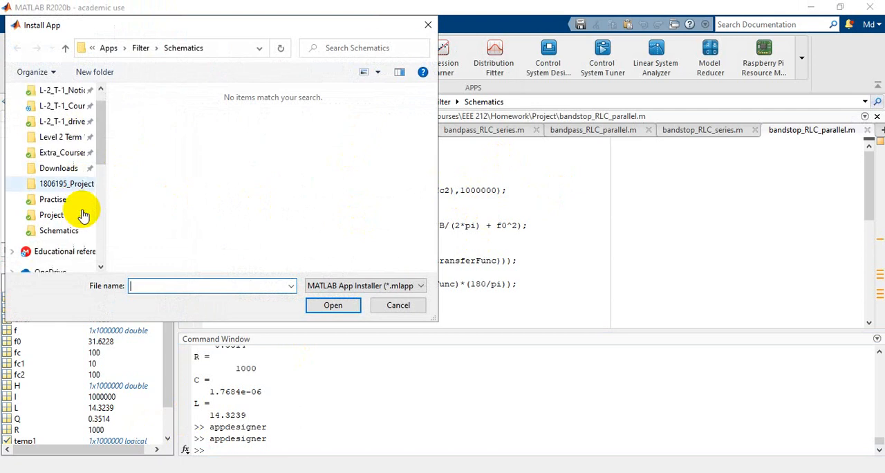
pyautogui.scroll(-1, 73, 200)
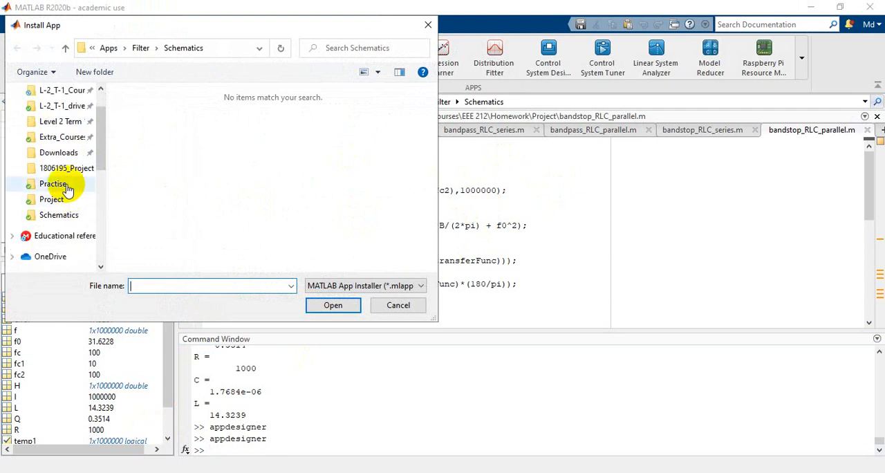
pyautogui.click(54, 200)
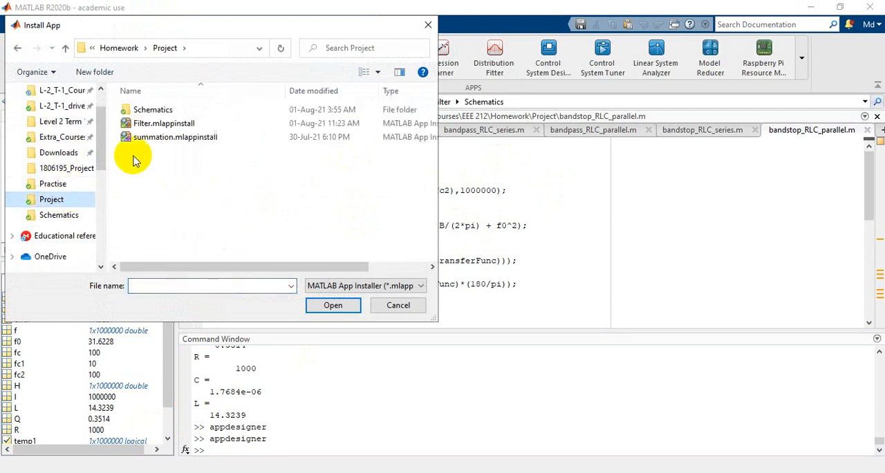
pyautogui.click(181, 124)
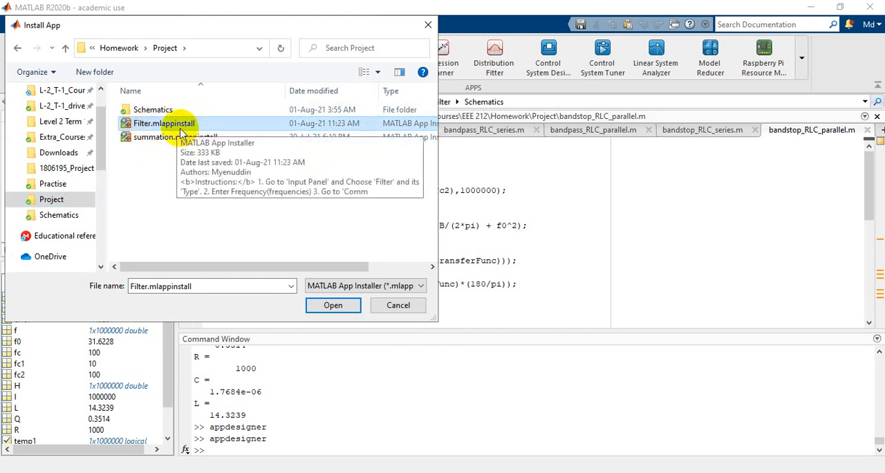
pyautogui.click(334, 306)
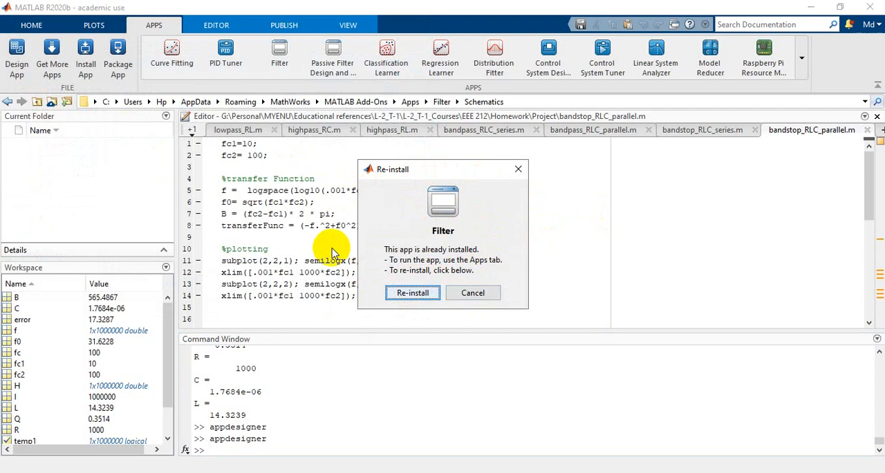
pyautogui.click(412, 293)
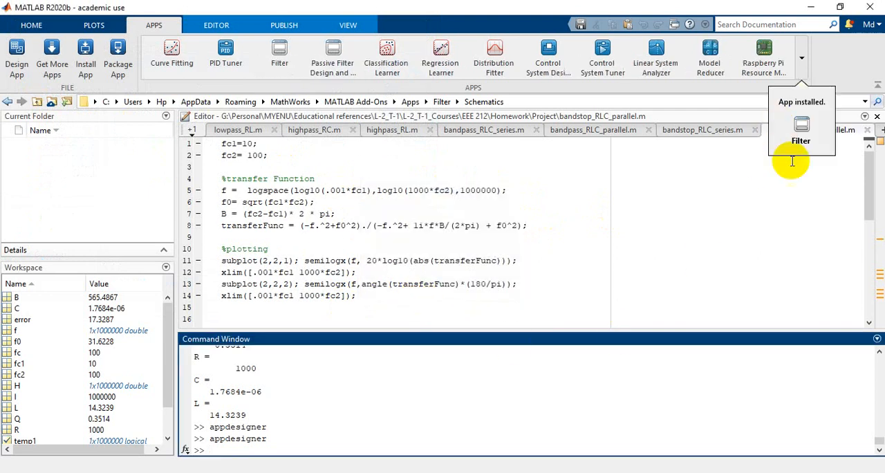
# Review the description of the installed Filter app, and launch it with its window moved toward the middle of the screen.
pyautogui.click(802, 57)
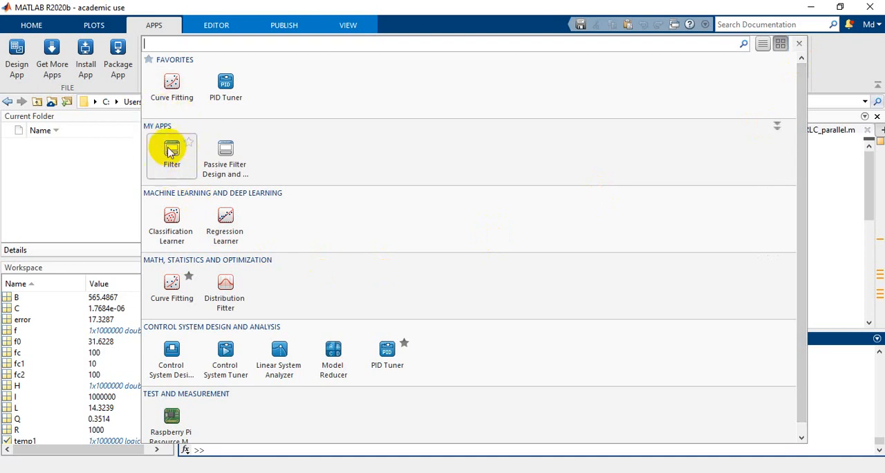
pyautogui.moveTo(164, 163)
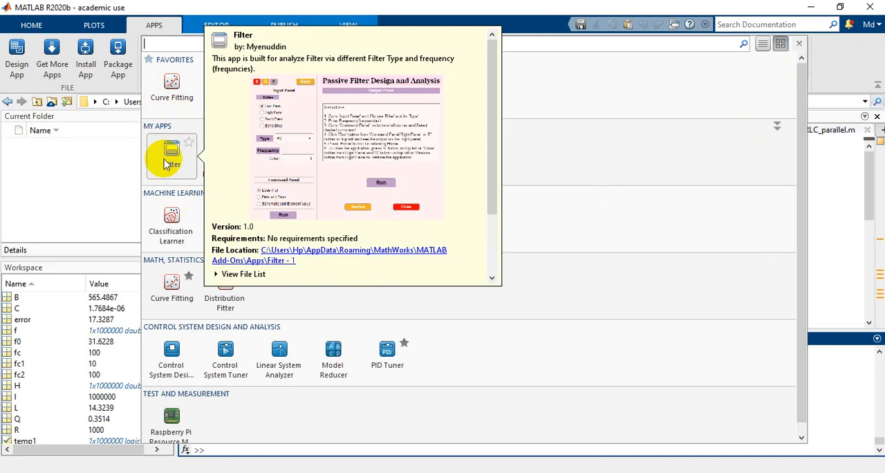
pyautogui.scroll(-3, 276, 270)
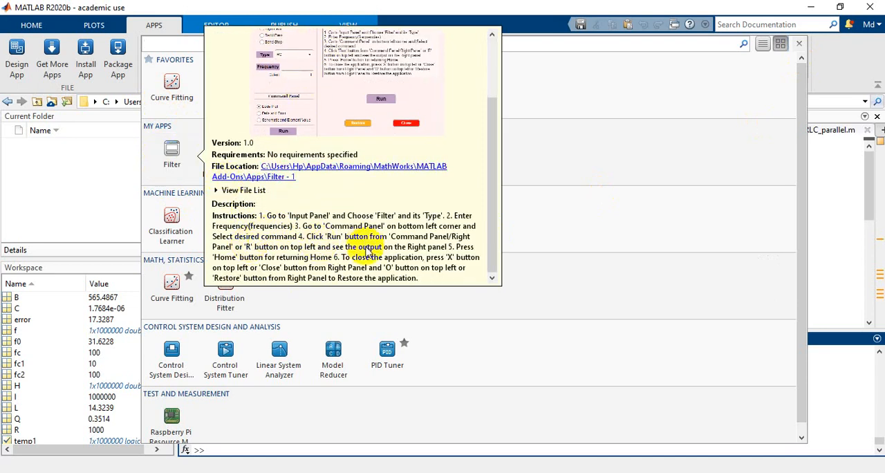
pyautogui.scroll(3, 366, 250)
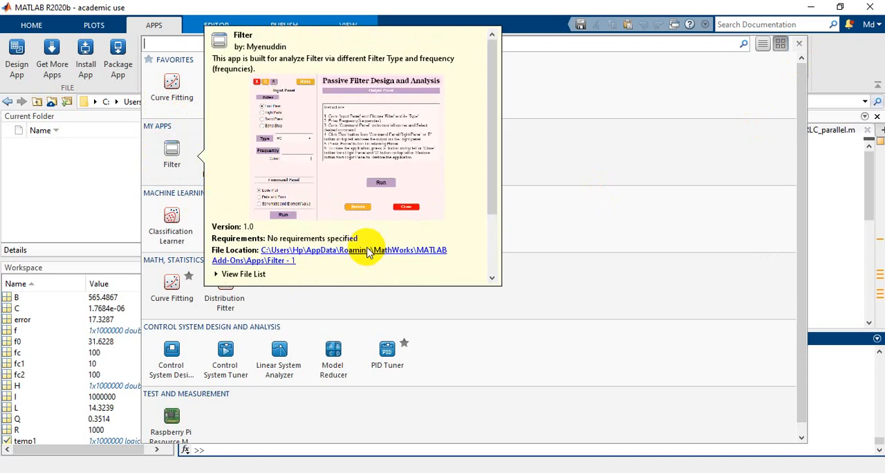
pyautogui.click(160, 160)
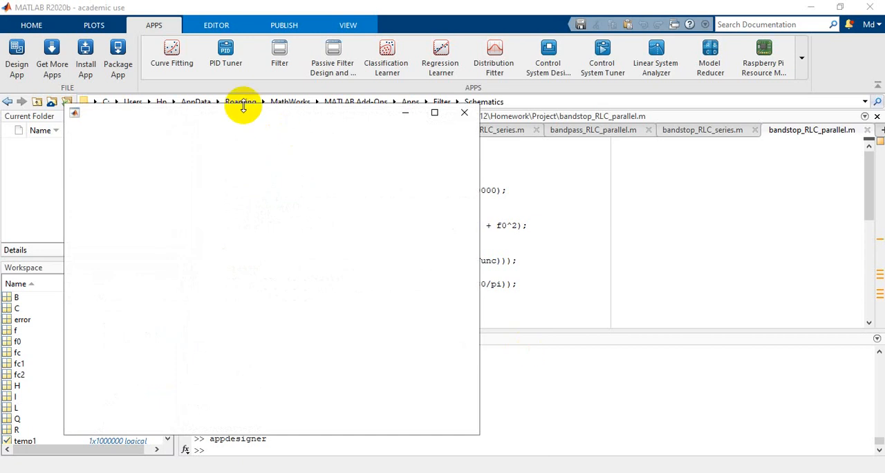
pyautogui.moveTo(242, 121); pyautogui.dragTo(424, 69)
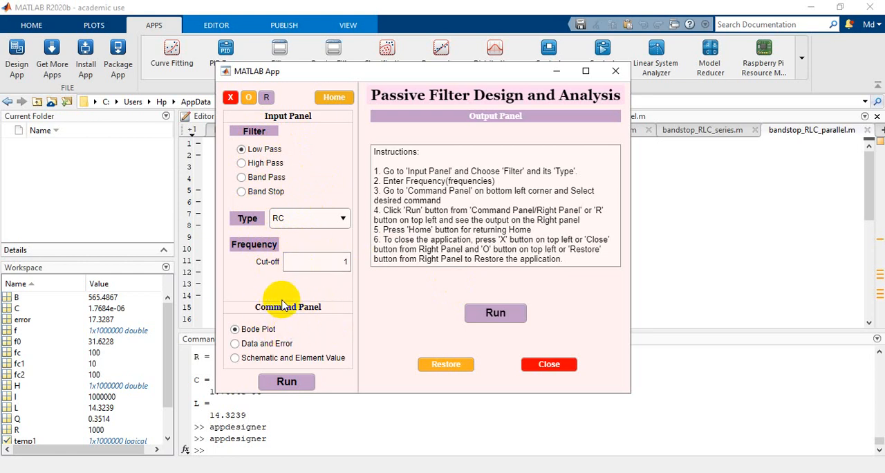
# Set up a low-pass filter of type RC with a cut-off frequency of 100 and select the Bode plot output.
pyautogui.click(239, 360)
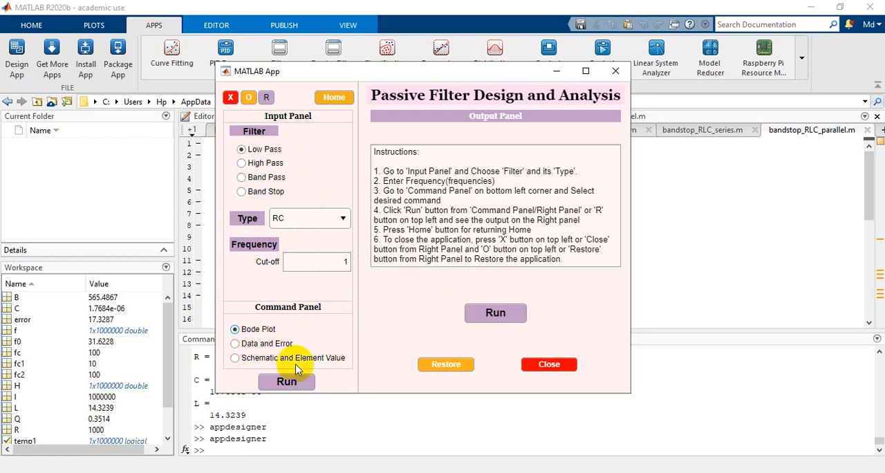
pyautogui.click(247, 358)
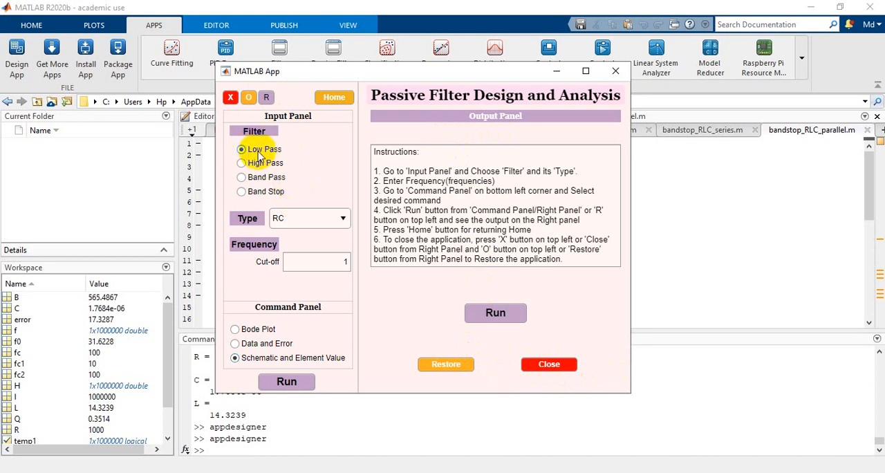
pyautogui.click(342, 218)
pyautogui.click(309, 238)
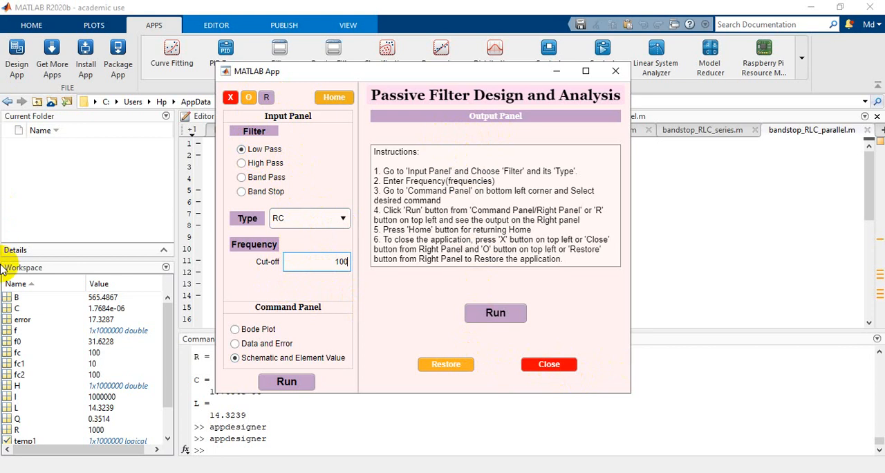
pyautogui.click(235, 330)
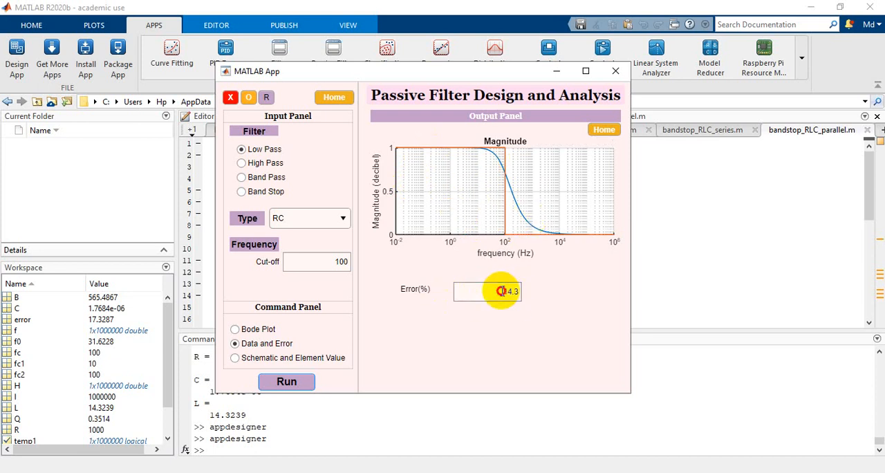
# Inspect the full-precision error value, and generate the low-pass RC filter's schematic and element values before returning to the home view.
pyautogui.moveTo(502, 292); pyautogui.dragTo(510, 291)
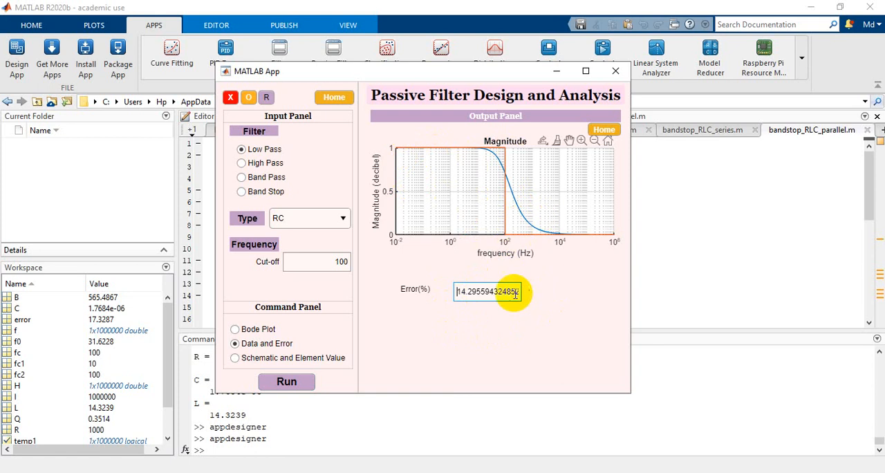
pyautogui.click(559, 294)
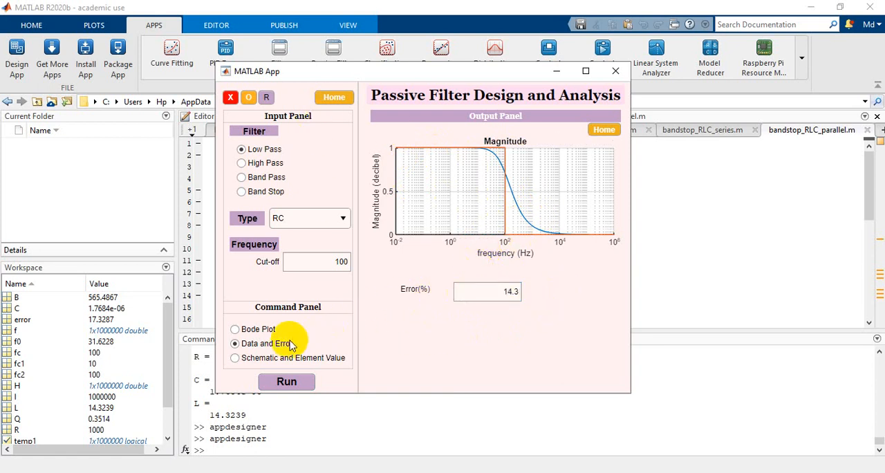
pyautogui.click(287, 382)
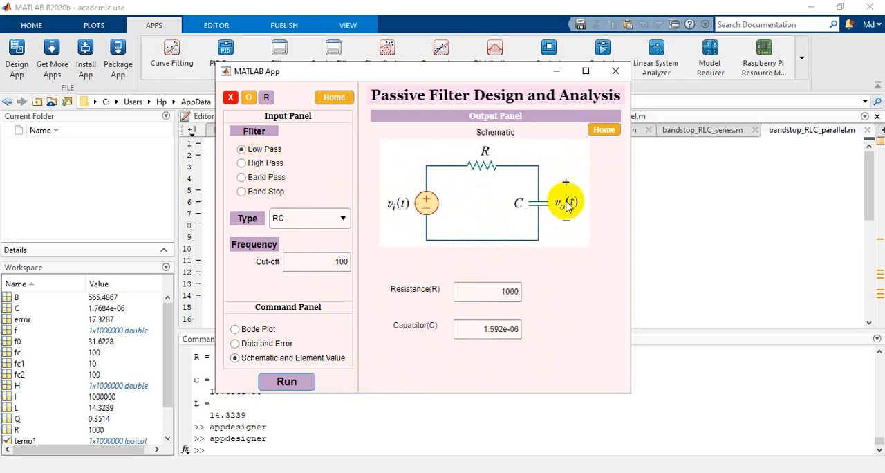
pyautogui.click(604, 130)
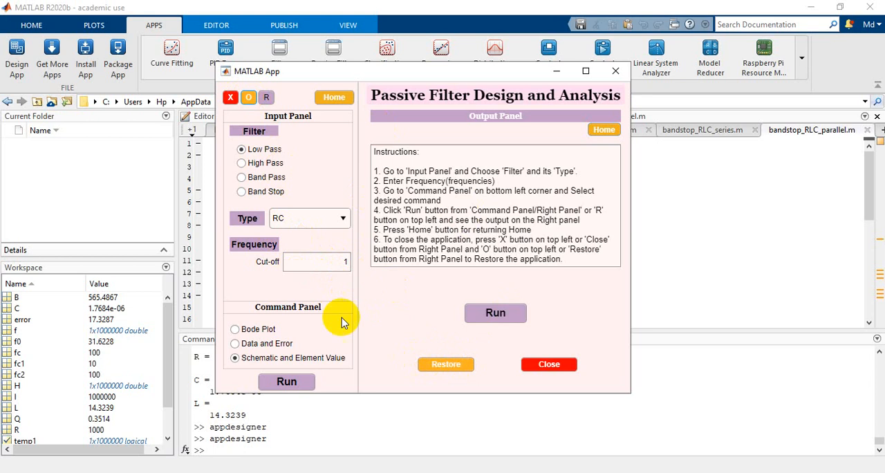
# Configure a band-pass RLC Parallel filter with lower cut-off 10 and upper cut-off 100, with the Bode plot as output.
pyautogui.click(249, 330)
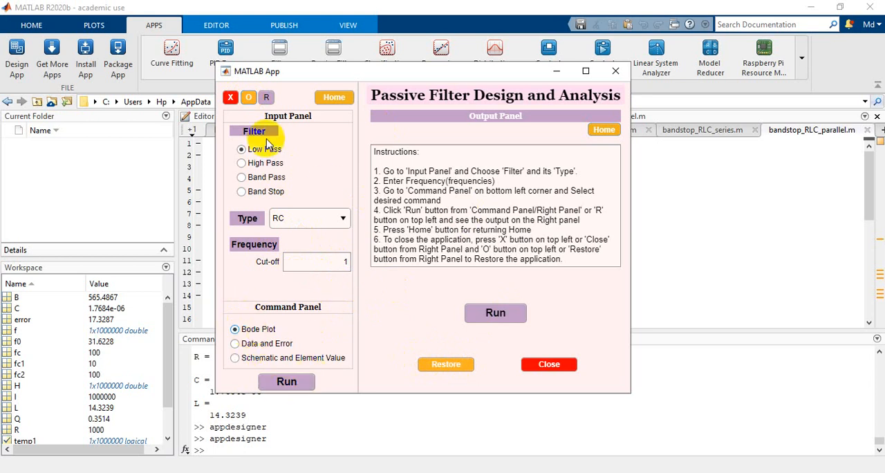
pyautogui.click(269, 181)
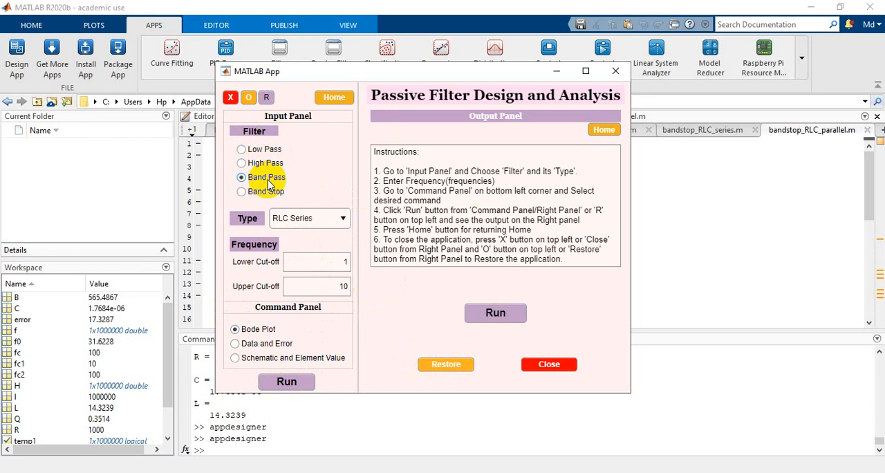
pyautogui.click(340, 218)
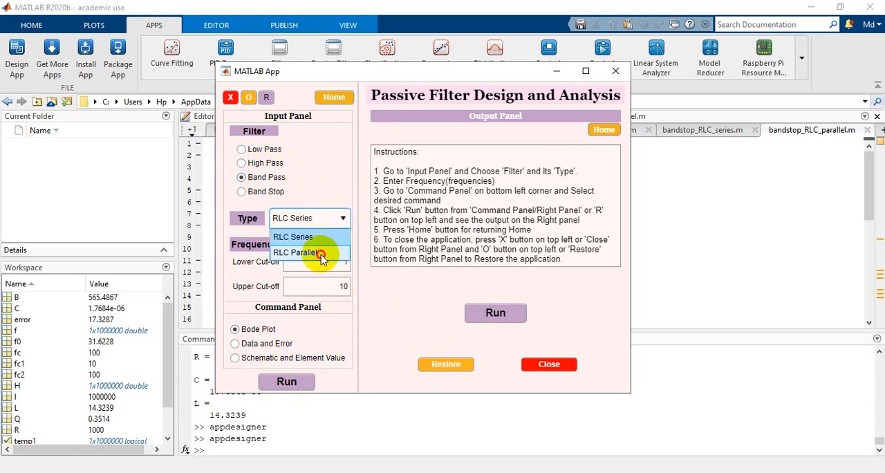
pyautogui.click(323, 253)
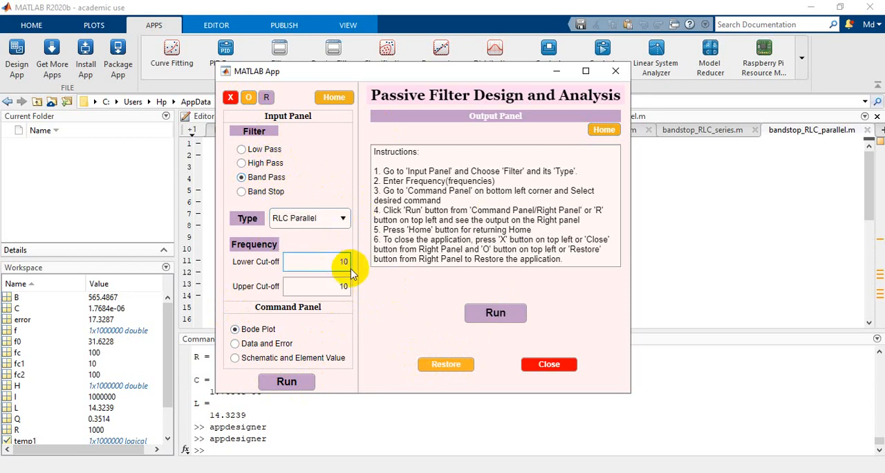
pyautogui.click(348, 267)
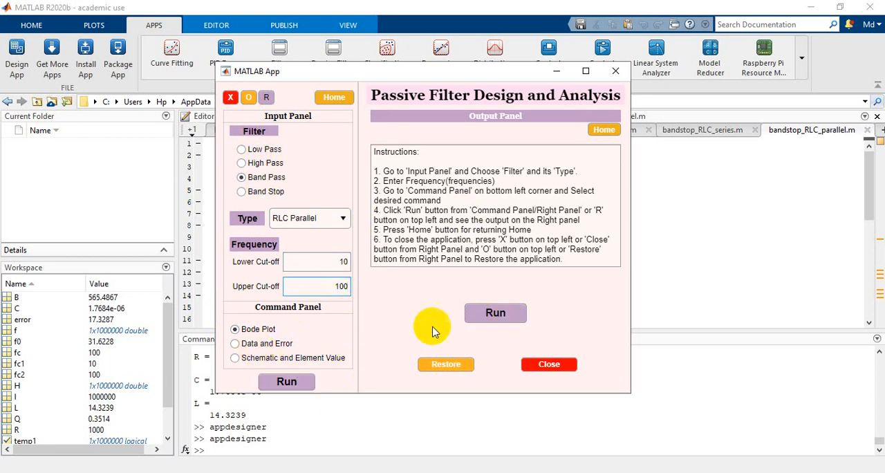
# Generate the band-pass filter's Bode plot, its data and error output, and its schematic with element values.
pyautogui.click(269, 98)
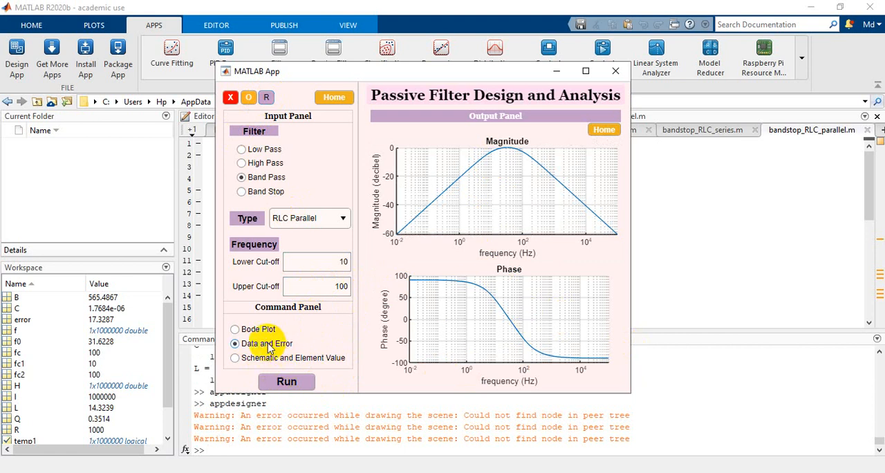
pyautogui.click(289, 380)
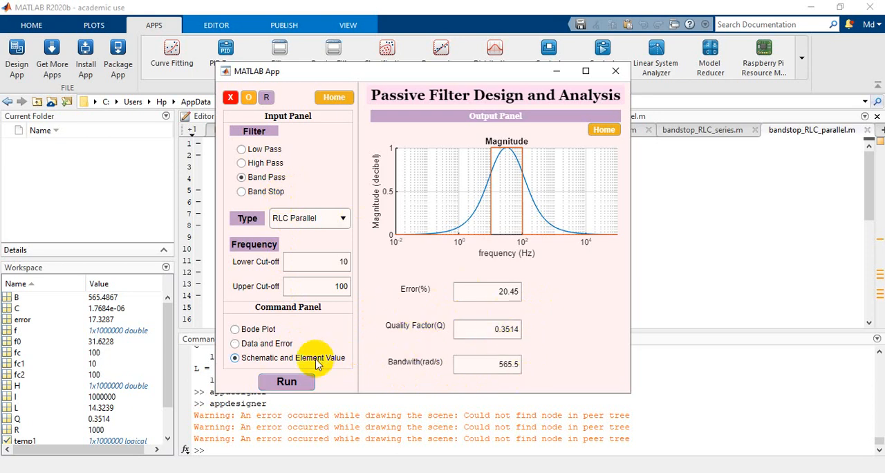
pyautogui.click(286, 381)
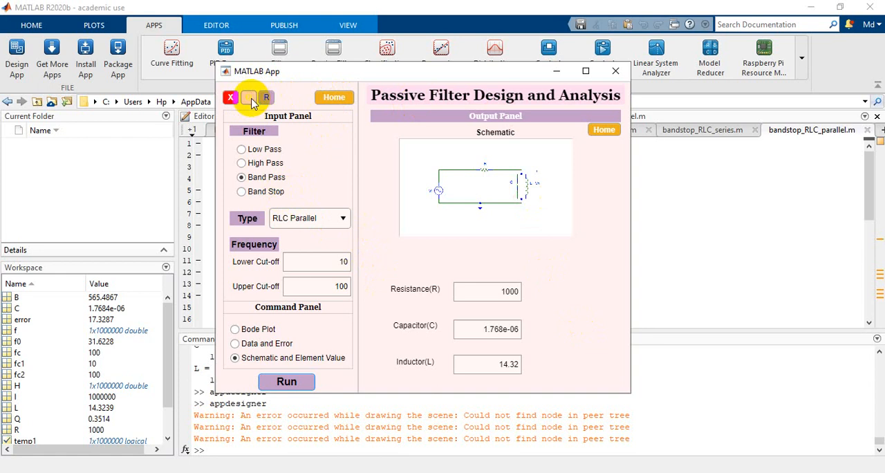
# Restore the filter app to its default inputs and close it.
pyautogui.click(250, 99)
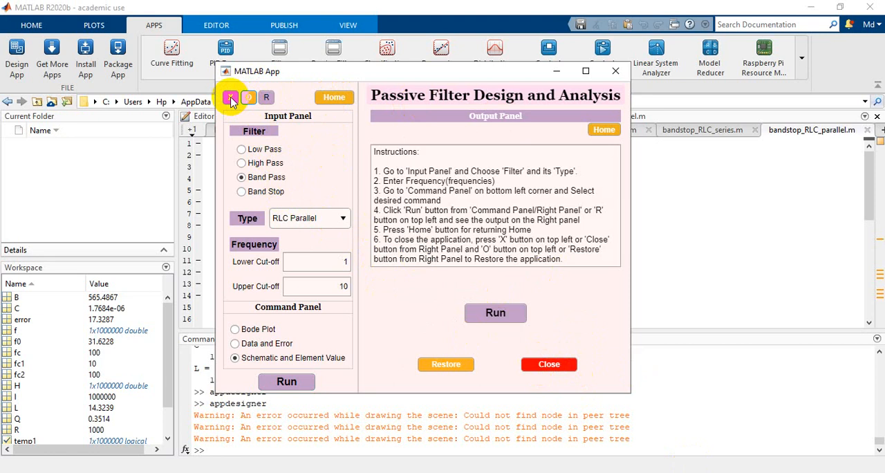
pyautogui.click(231, 100)
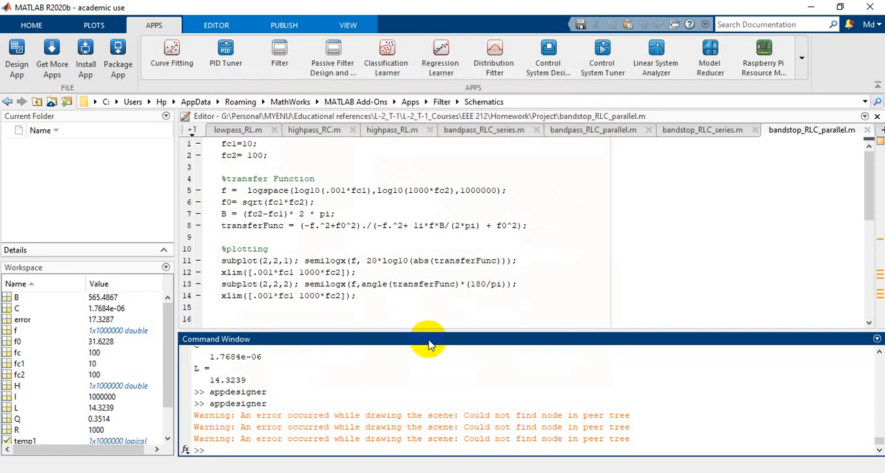